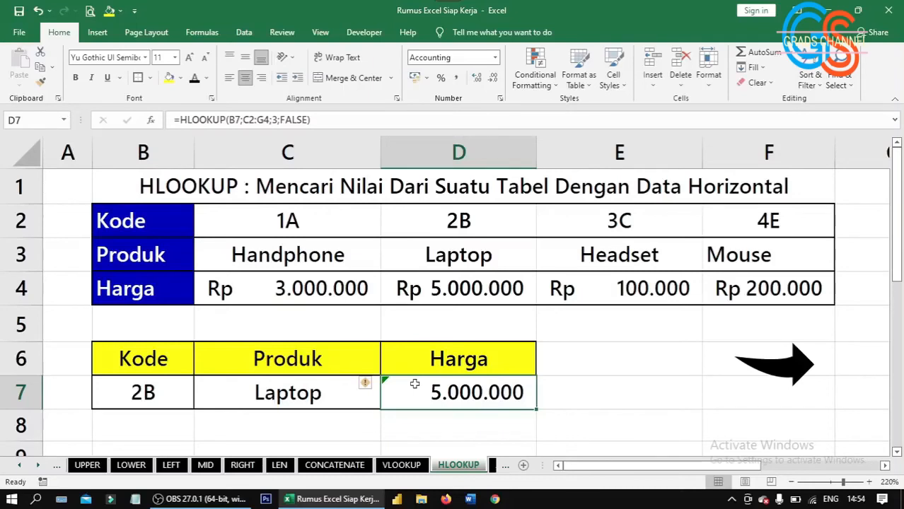
Step: Compare the 2B column of the source table with the HLOOKUP result row B7:D7
{"action": "left_click", "coordinate": [458, 230]}
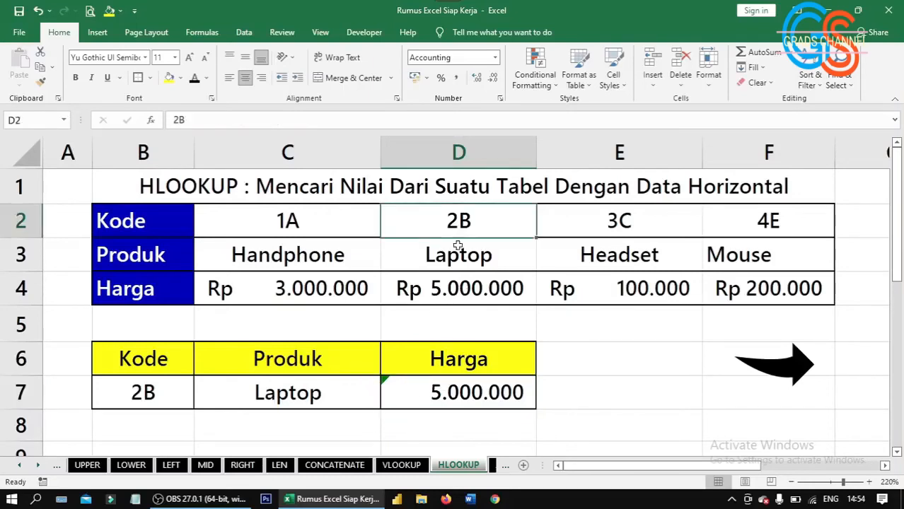
{"action": "left_click_drag", "start_coordinate": [458, 245], "coordinate": [460, 294]}
{"action": "left_click_drag", "start_coordinate": [185, 387], "coordinate": [434, 394]}
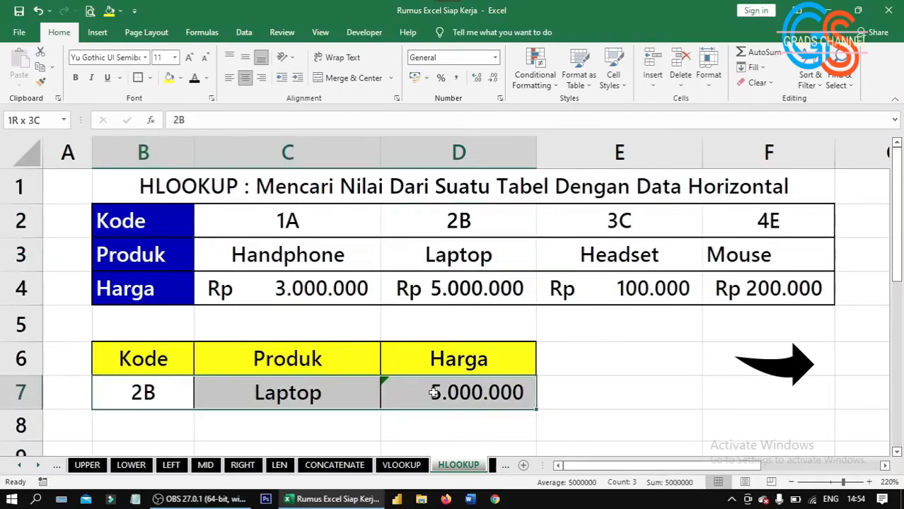
{"action": "left_click", "coordinate": [597, 414]}
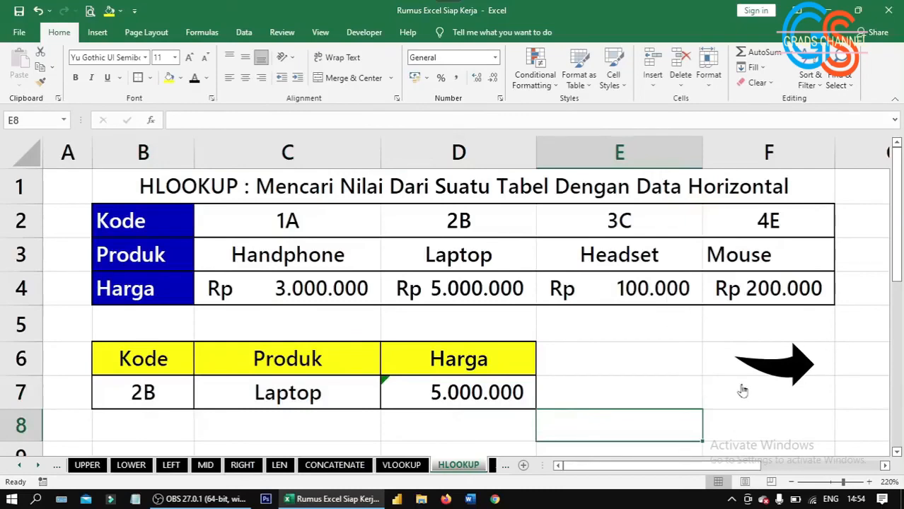
Step: Open the XLOOKUP sheet, review the source table B3:E8 and select the empty Nama result cell H4
{"action": "key", "text": "ctrl+Page_Down"}
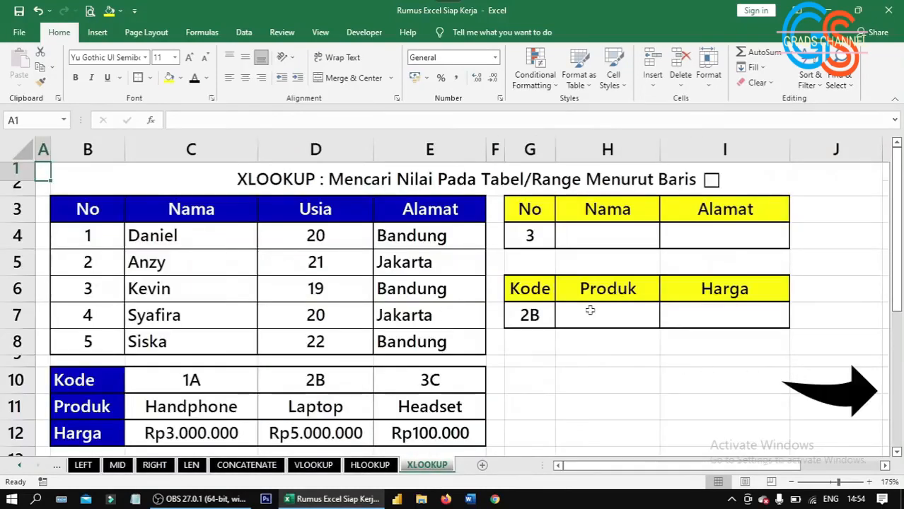
{"action": "left_click", "coordinate": [578, 245]}
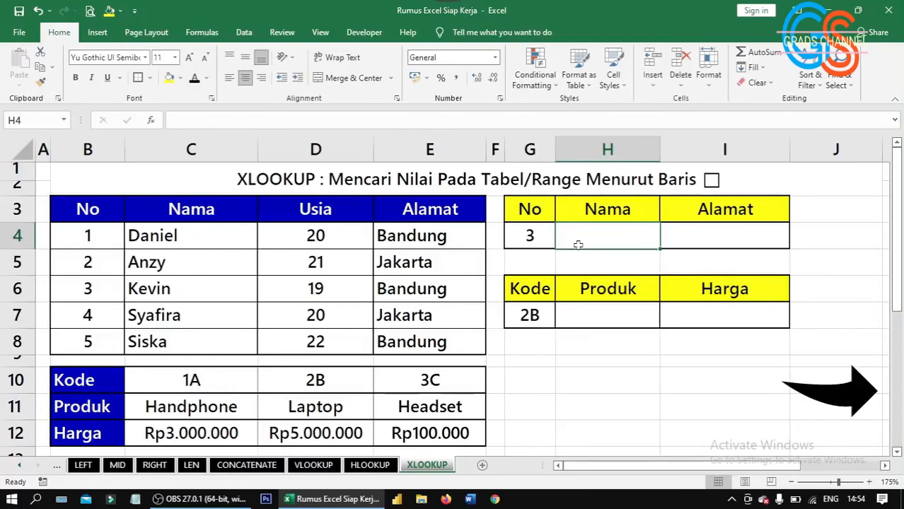
{"action": "left_click_drag", "start_coordinate": [607, 243], "coordinate": [690, 243]}
{"action": "left_click", "coordinate": [628, 236]}
{"action": "left_click_drag", "start_coordinate": [133, 212], "coordinate": [488, 358]}
{"action": "left_click", "coordinate": [582, 243]}
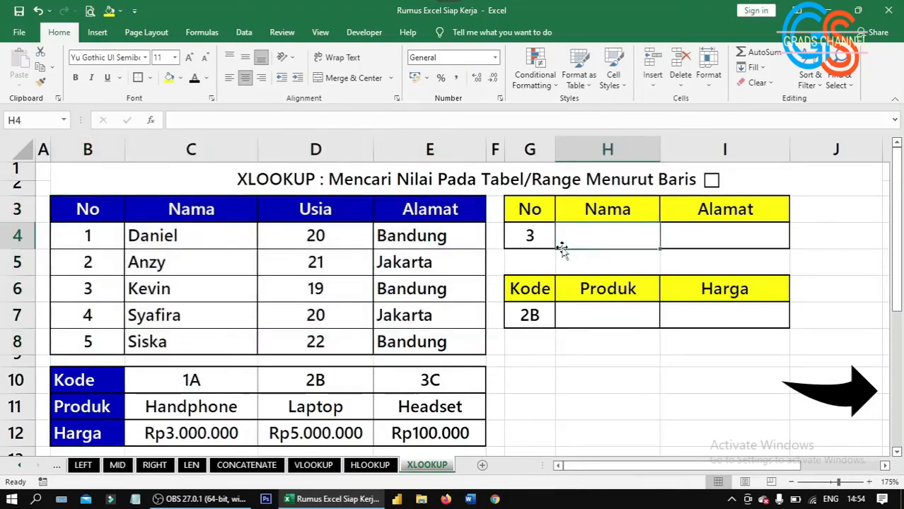
Step: Fill the Nama cell H4 with the formula =XLOOKUP(G4;B3:B8;C3:C8)
{"action": "type", "text": "="}
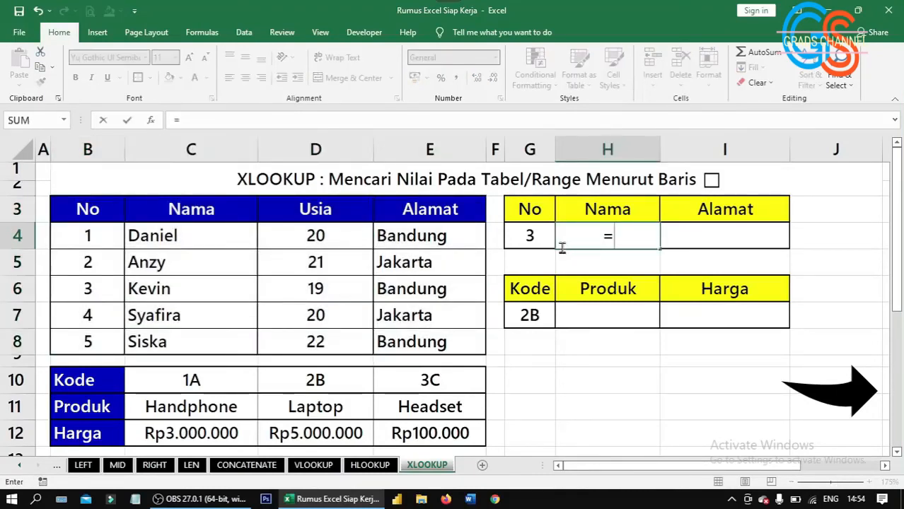
{"action": "type", "text": "xlookup"}
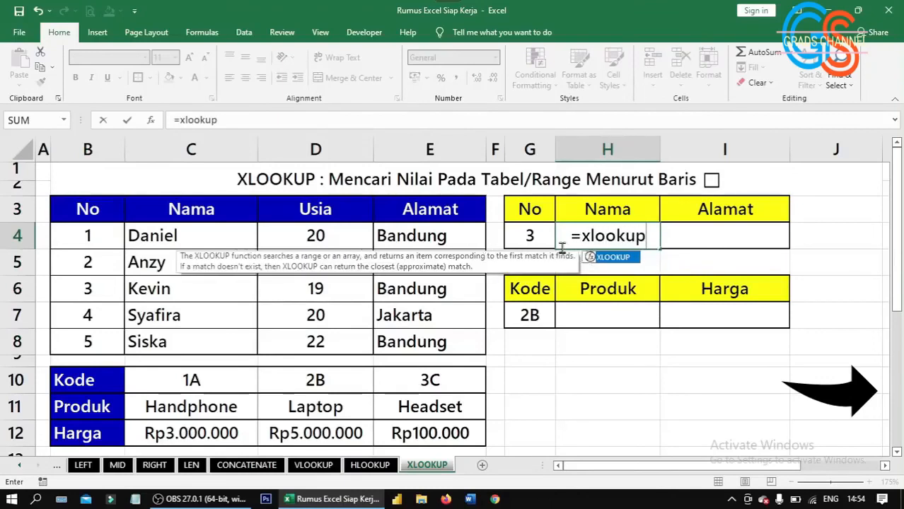
{"action": "key", "text": "Tab"}
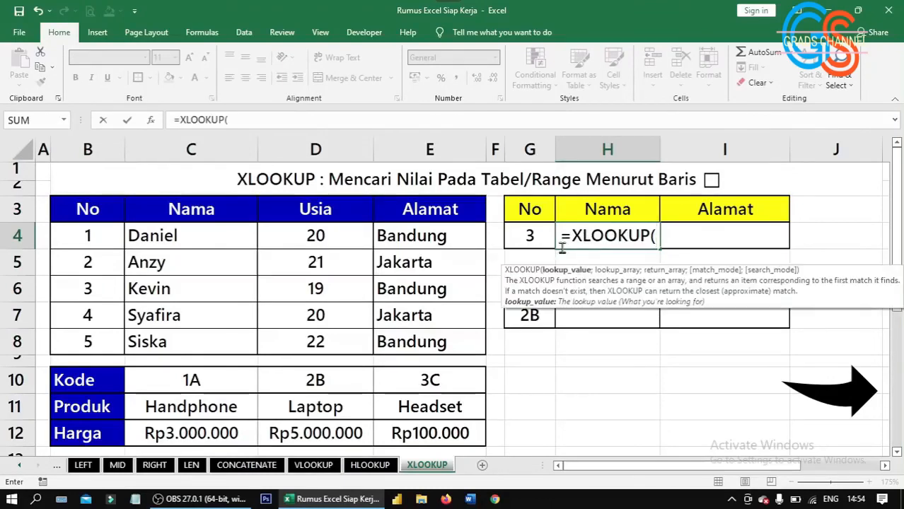
{"action": "left_click", "coordinate": [518, 238]}
{"action": "type", "text": ";"}
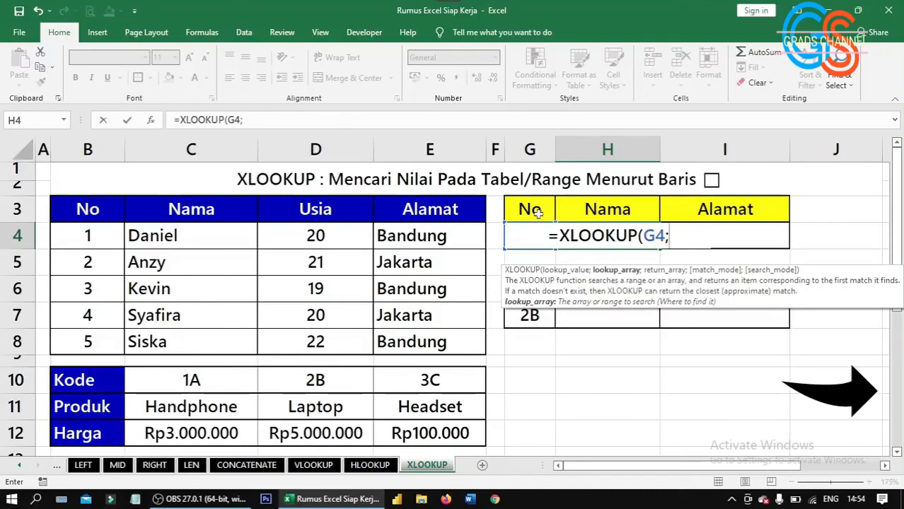
{"action": "left_click_drag", "start_coordinate": [120, 214], "coordinate": [113, 331]}
{"action": "type", "text": ";"}
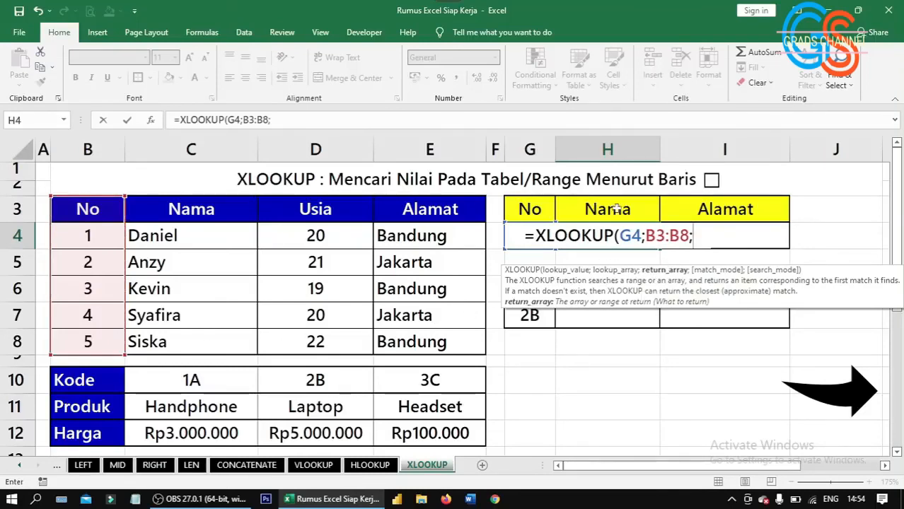
{"action": "left_click_drag", "start_coordinate": [152, 215], "coordinate": [169, 336]}
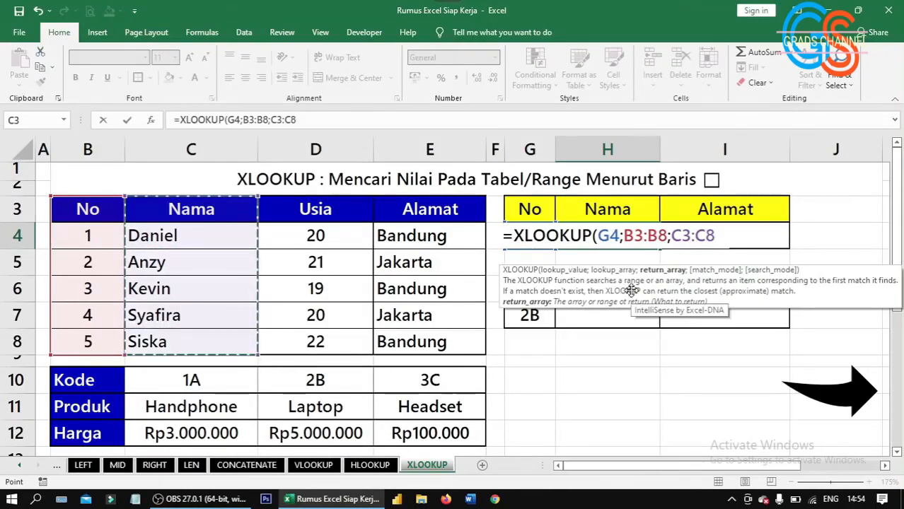
{"action": "type", "text": ")"}
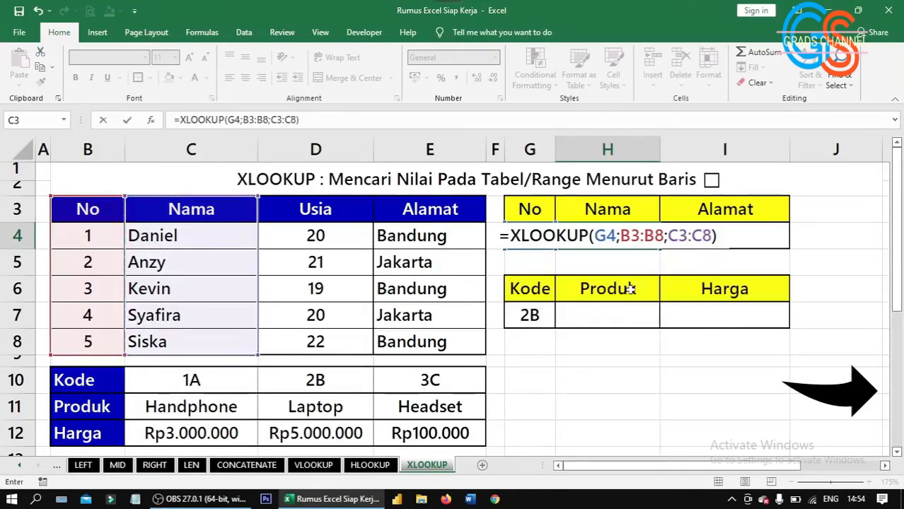
{"action": "key", "text": "ctrl+Return"}
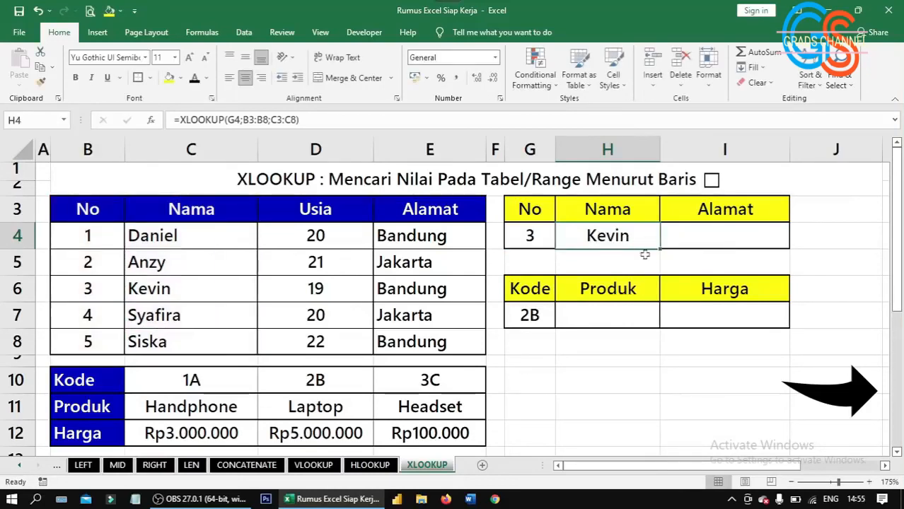
Step: Check the Nama result in H4 and its formula against the entry for No 3 in the source table
{"action": "left_click", "coordinate": [129, 298]}
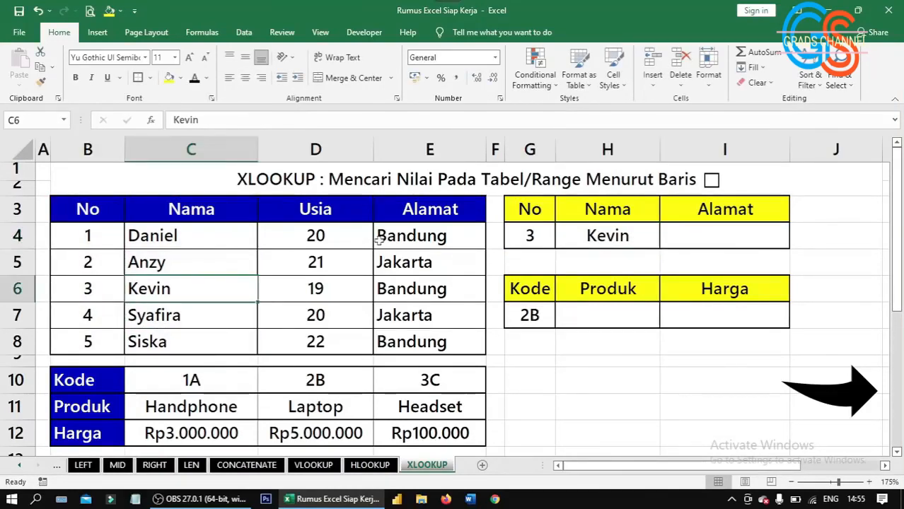
{"action": "left_click", "coordinate": [584, 232]}
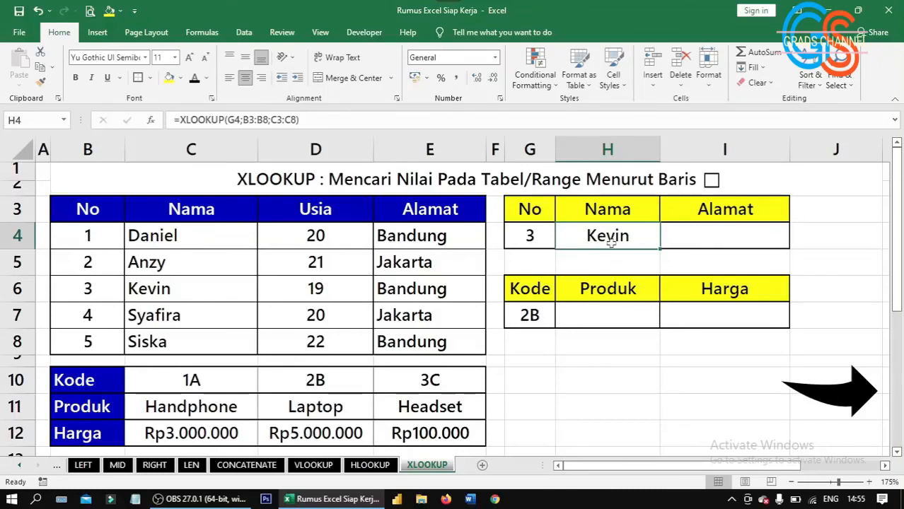
{"action": "left_click", "coordinate": [610, 253]}
{"action": "left_click", "coordinate": [607, 239]}
{"action": "left_click", "coordinate": [614, 256]}
{"action": "left_click", "coordinate": [611, 241]}
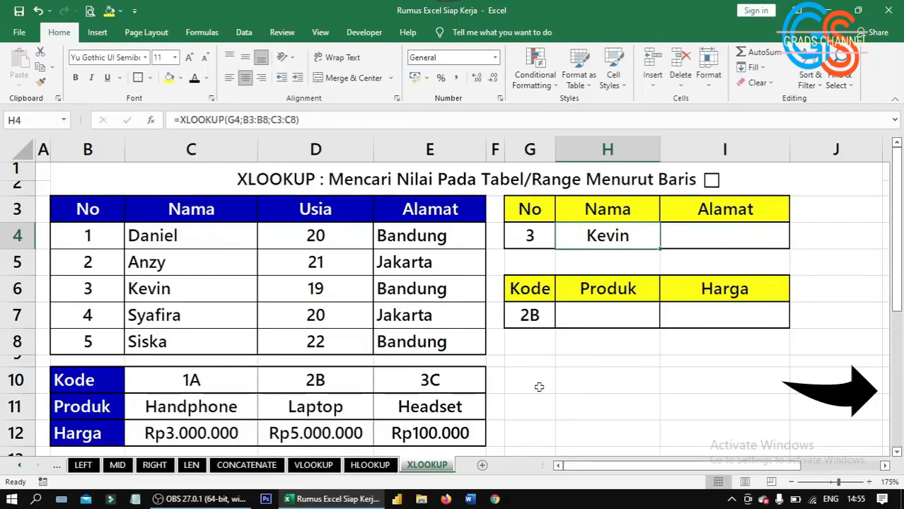
Step: Fill the Alamat cell I4 with the formula =XLOOKUP(G4;B3:B8;E3:E8)
{"action": "double_click", "coordinate": [704, 241]}
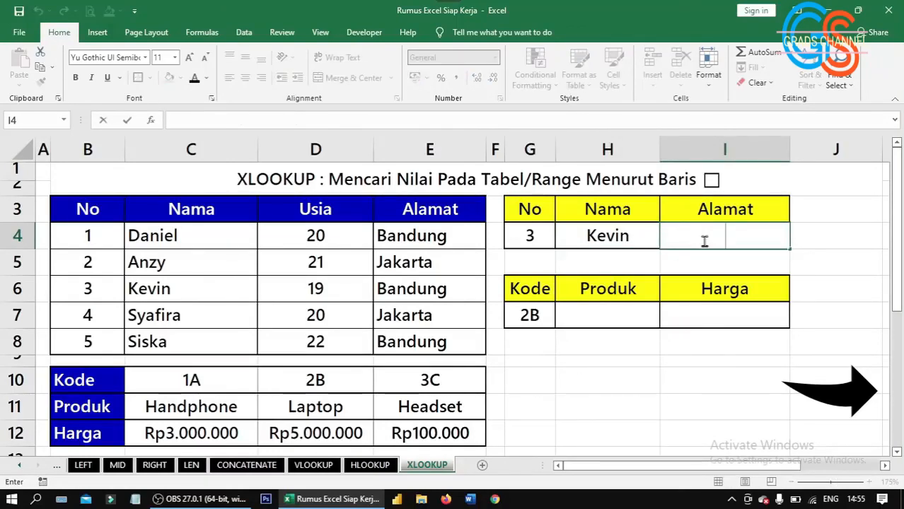
{"action": "type", "text": "=xlo"}
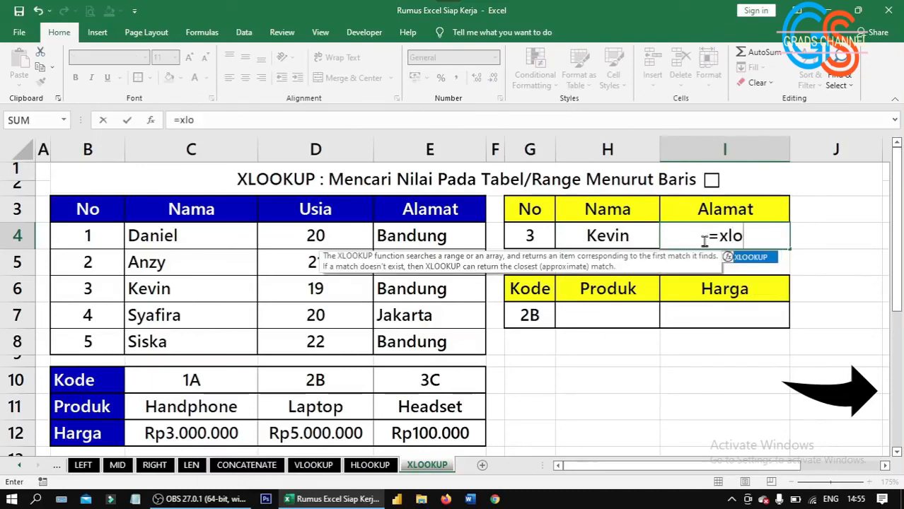
{"action": "key", "text": "Tab"}
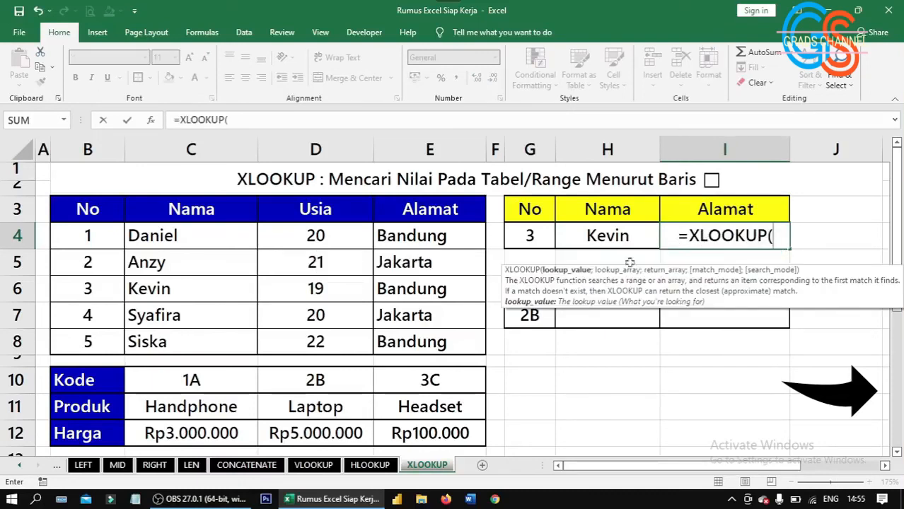
{"action": "left_click", "coordinate": [530, 238]}
{"action": "type", "text": ";"}
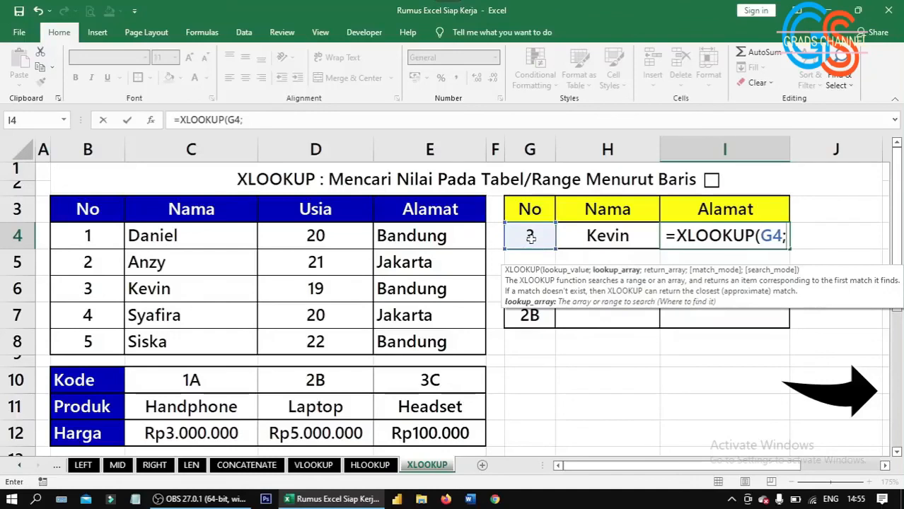
{"action": "left_click_drag", "start_coordinate": [85, 208], "coordinate": [95, 326]}
{"action": "type", "text": ";"}
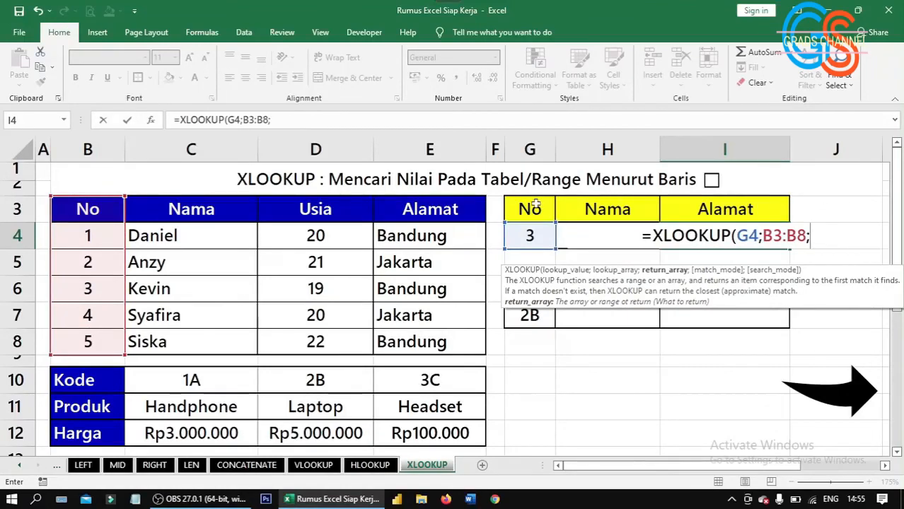
{"action": "left_click_drag", "start_coordinate": [442, 214], "coordinate": [445, 349]}
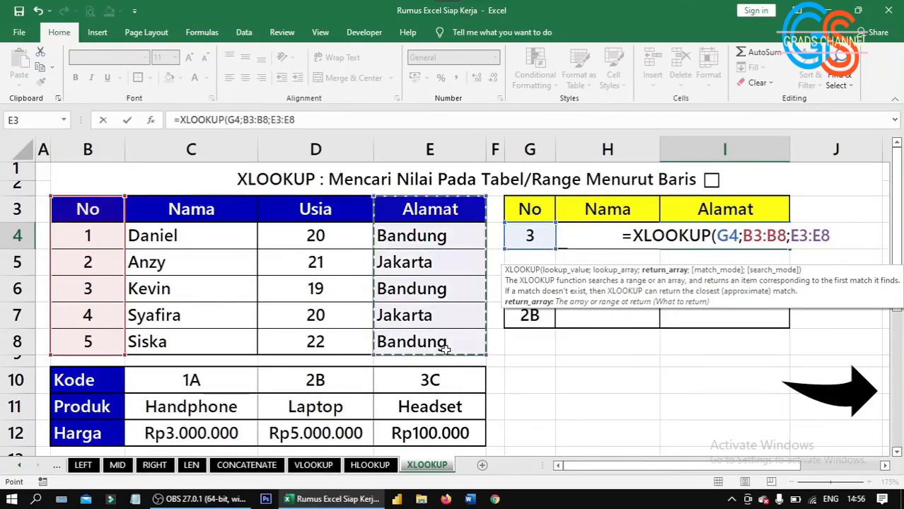
{"action": "type", "text": ")"}
{"action": "key", "text": "ctrl+Return"}
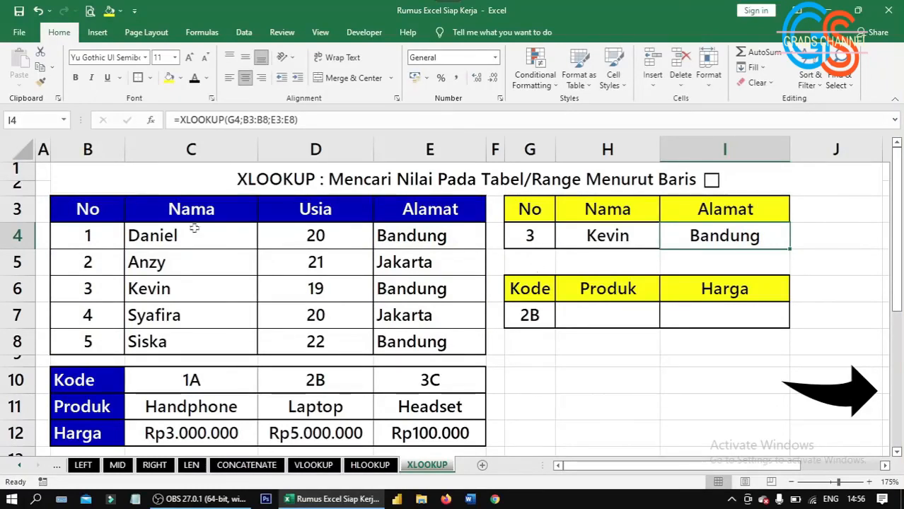
Step: Compare the layout of the vertical table B3:E8 with the horizontal product table B10:E12
{"action": "left_click_drag", "start_coordinate": [77, 208], "coordinate": [428, 345]}
{"action": "left_click", "coordinate": [606, 312]}
{"action": "left_click_drag", "start_coordinate": [70, 374], "coordinate": [452, 434]}
Step: Fill the Produk cell H7 with the formula =XLOOKUP(G7;B10:E10;B11:E11)
{"action": "left_click", "coordinate": [587, 316]}
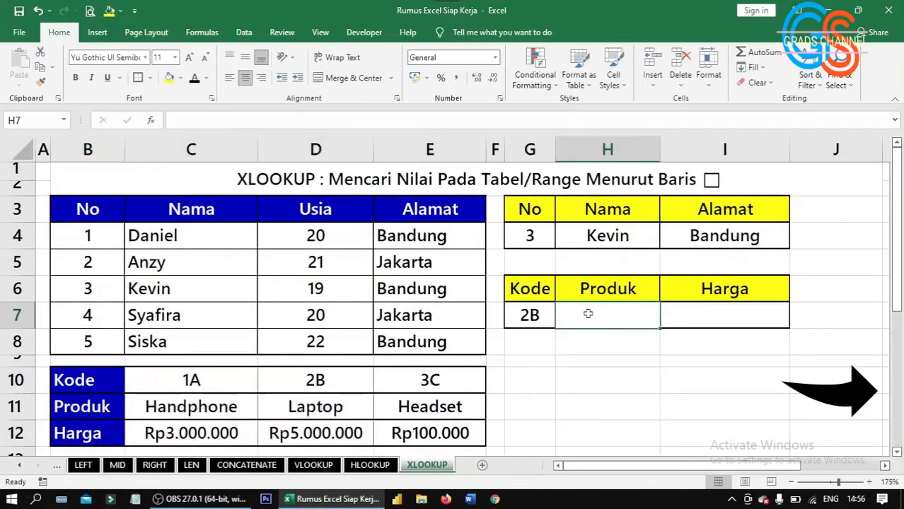
{"action": "type", "text": "=xlo"}
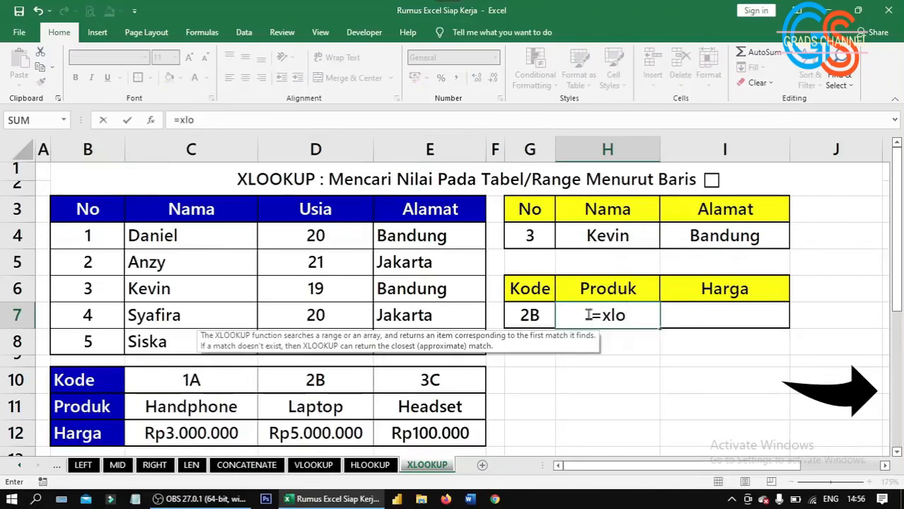
{"action": "key", "text": "Tab"}
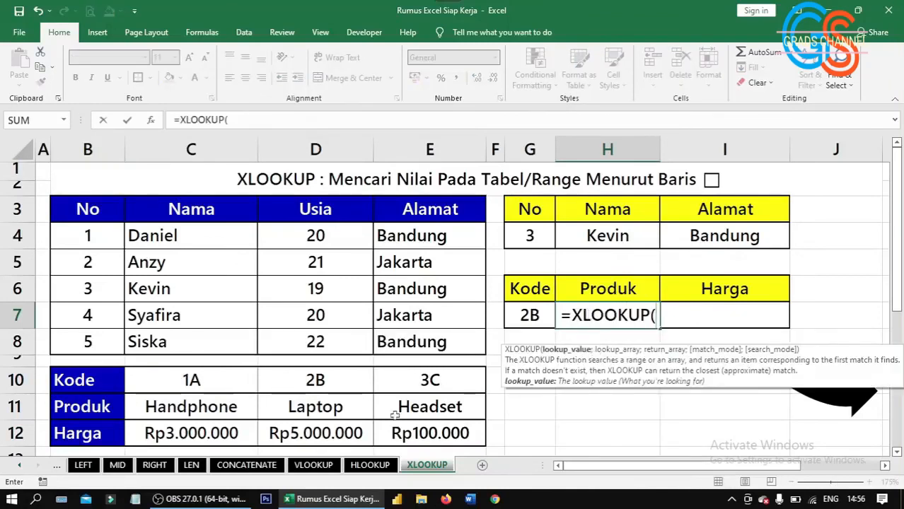
{"action": "left_click", "coordinate": [541, 321]}
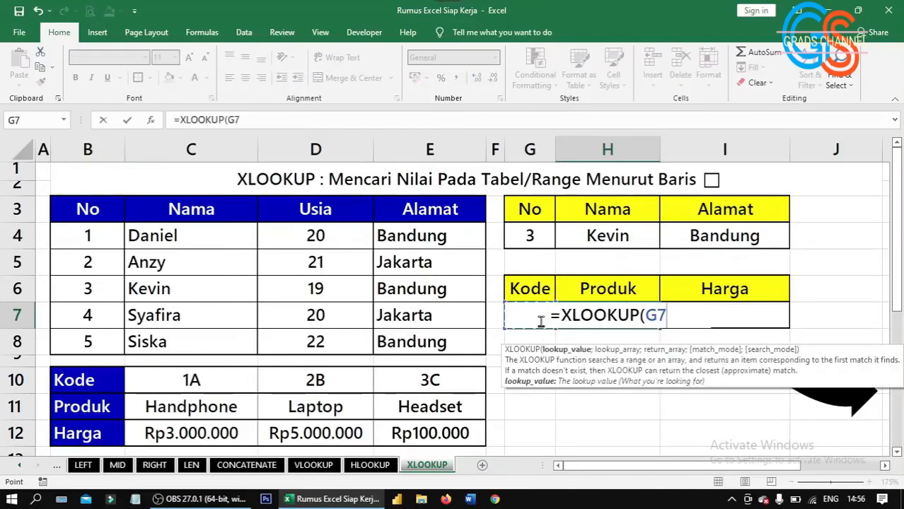
{"action": "type", "text": ";"}
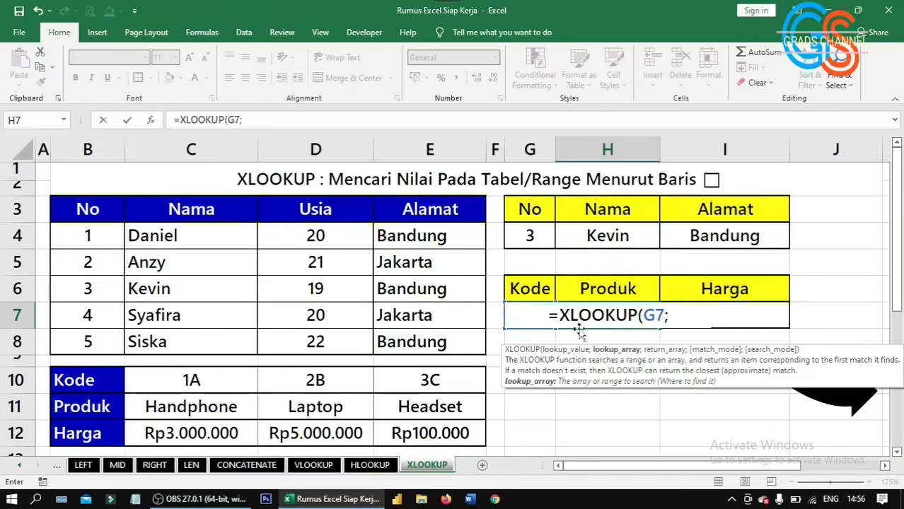
{"action": "left_click_drag", "start_coordinate": [92, 382], "coordinate": [379, 373]}
{"action": "left_click", "coordinate": [221, 389]}
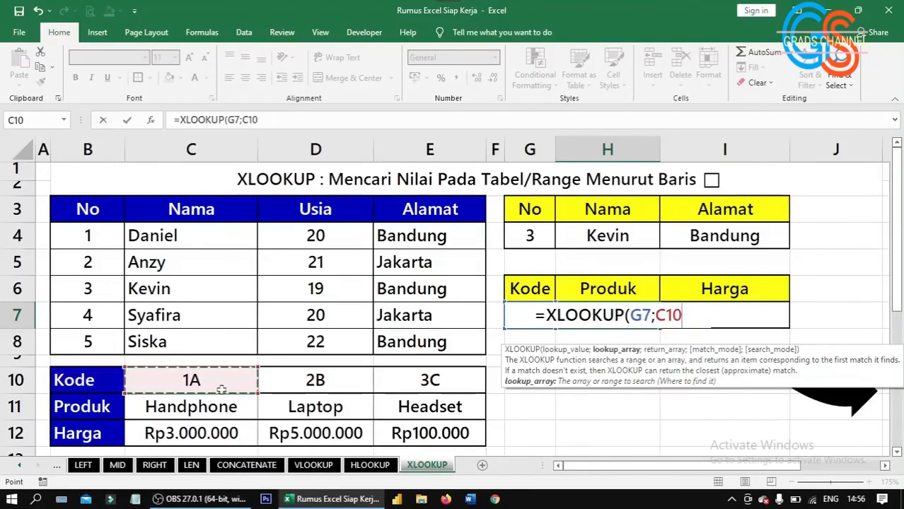
{"action": "left_click_drag", "start_coordinate": [221, 389], "coordinate": [279, 383]}
{"action": "left_click_drag", "start_coordinate": [117, 381], "coordinate": [390, 381]}
{"action": "type", "text": ";"}
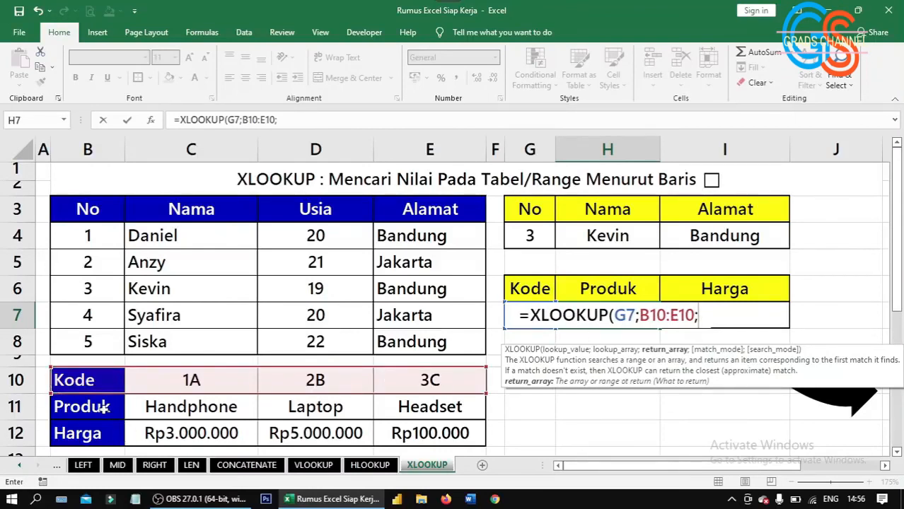
{"action": "left_click_drag", "start_coordinate": [102, 406], "coordinate": [408, 405]}
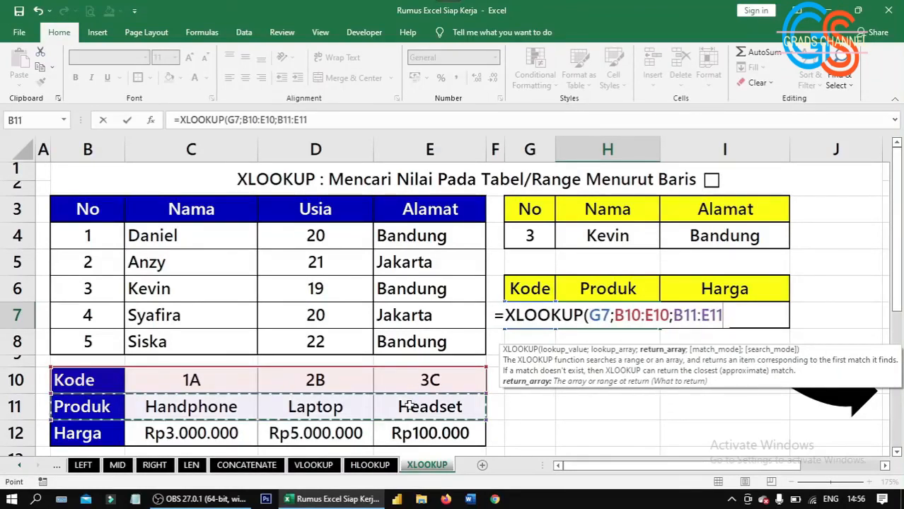
{"action": "type", "text": ")"}
{"action": "key", "text": "ctrl+Return"}
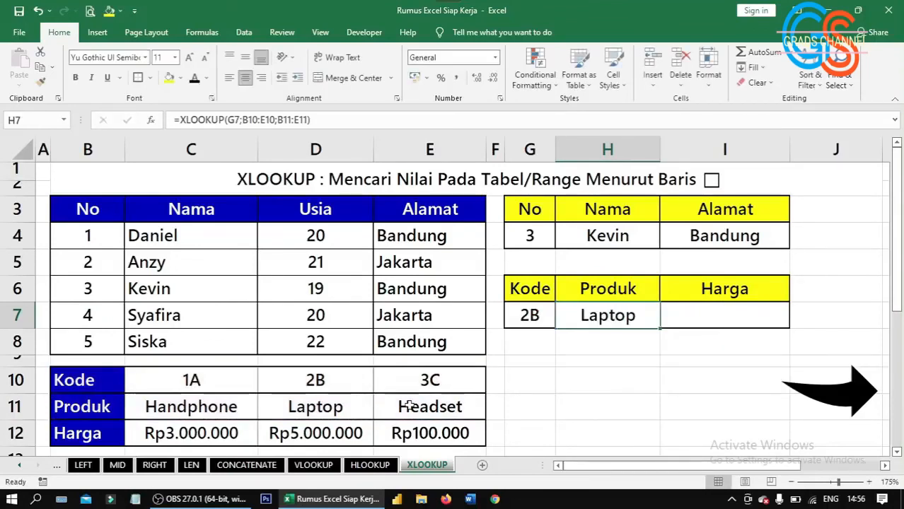
Step: Fill the Harga cell I7 with the formula =XLOOKUP(G7;B10:E10;B12:E12)
{"action": "left_click", "coordinate": [698, 328]}
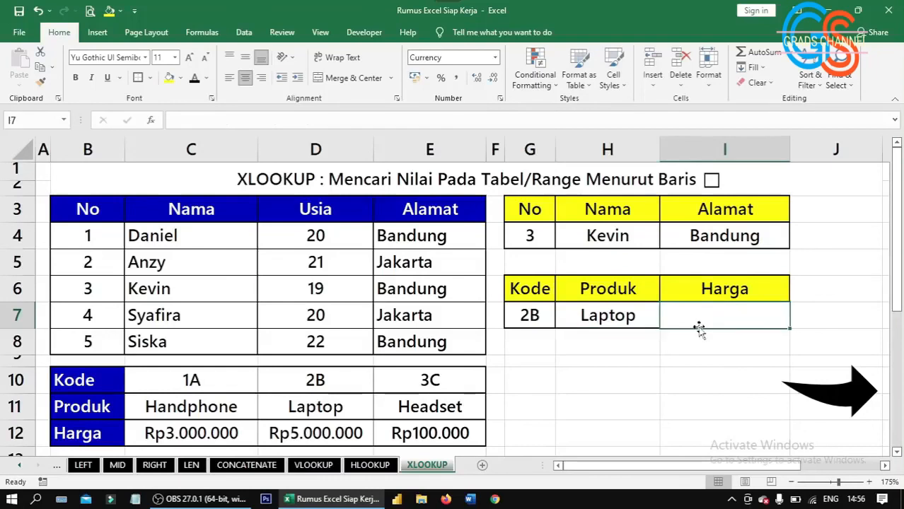
{"action": "type", "text": "=xl"}
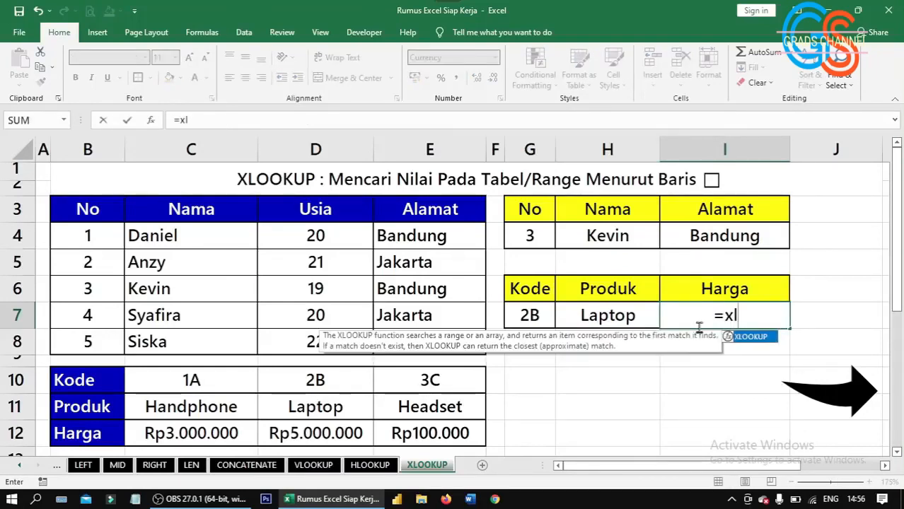
{"action": "key", "text": "Tab"}
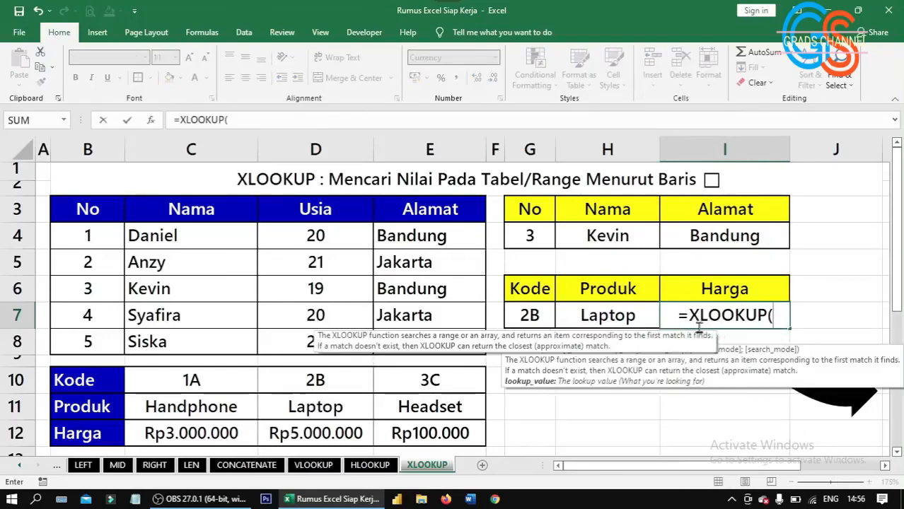
{"action": "left_click", "coordinate": [537, 316]}
{"action": "type", "text": ";"}
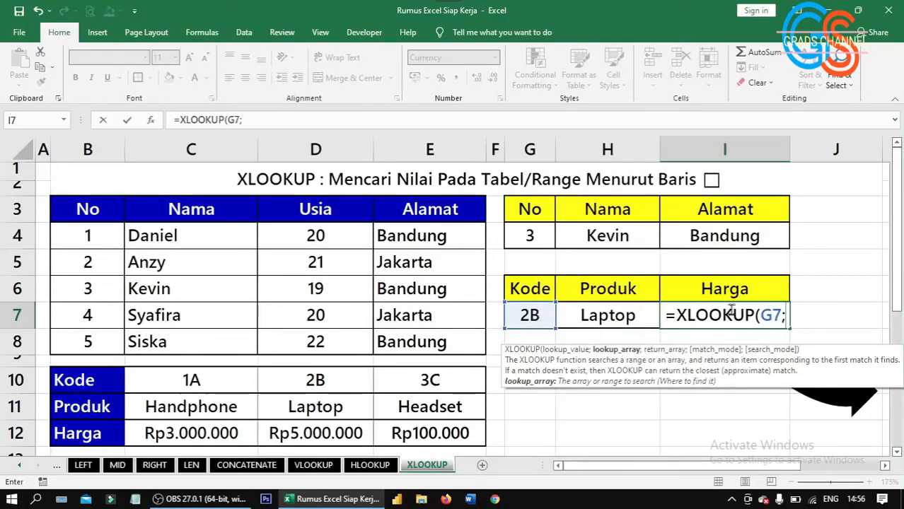
{"action": "left_click", "coordinate": [122, 381]}
{"action": "left_click_drag", "start_coordinate": [143, 382], "coordinate": [412, 382]}
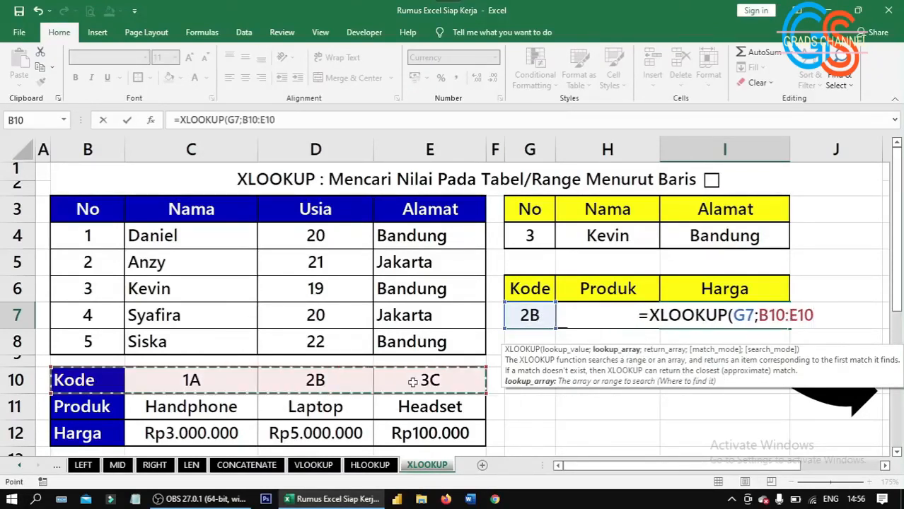
{"action": "type", "text": ";"}
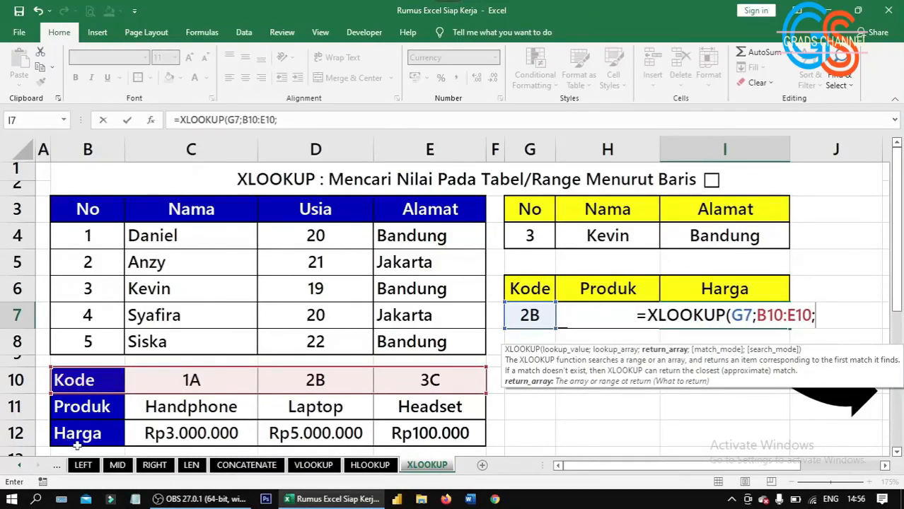
{"action": "left_click", "coordinate": [88, 436]}
{"action": "left_click_drag", "start_coordinate": [89, 436], "coordinate": [434, 426]}
{"action": "type", "text": ")"}
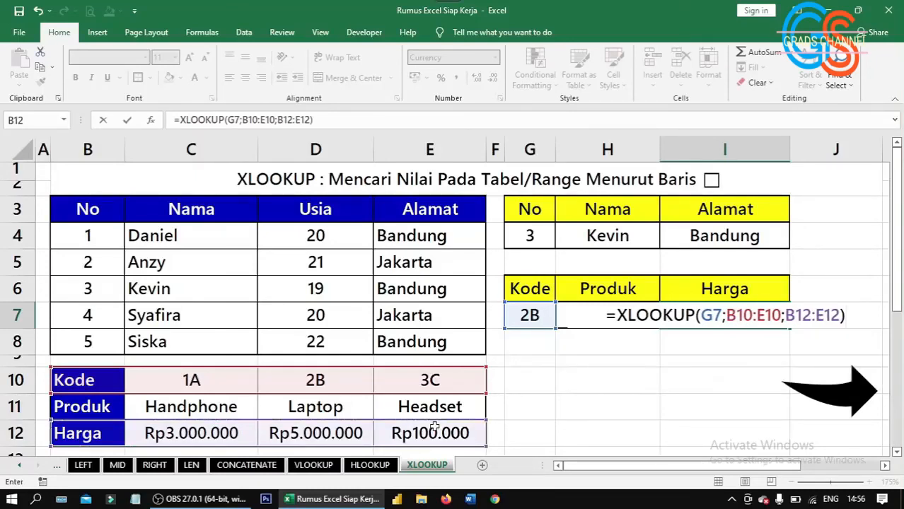
{"action": "key", "text": "ctrl+Return"}
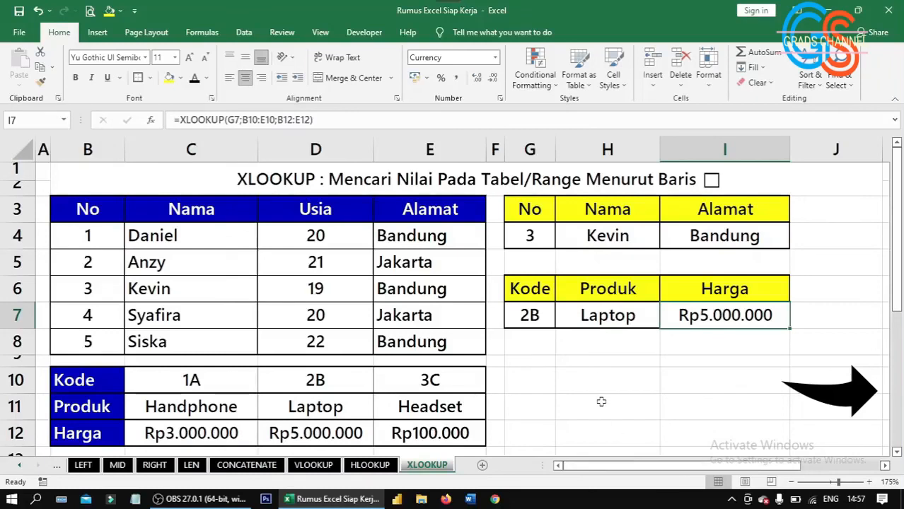
{"action": "left_click", "coordinate": [601, 401]}
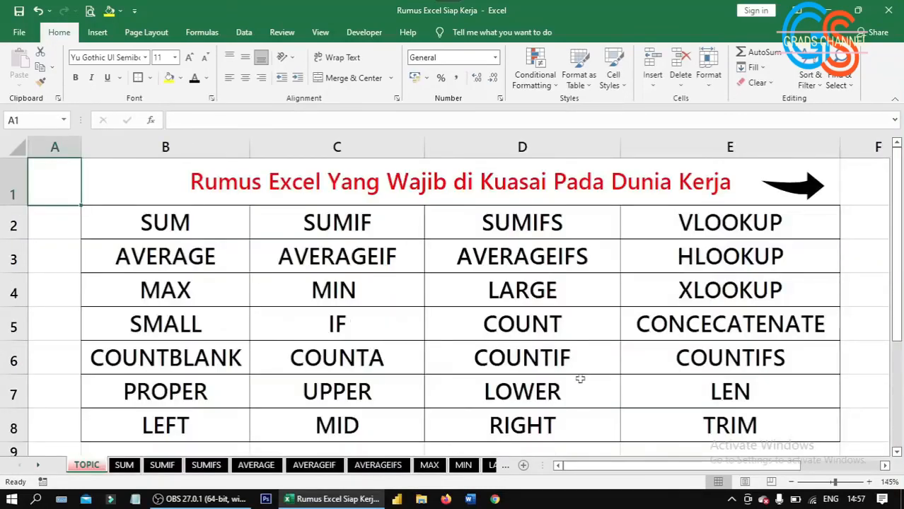
Step: Review the list of essential Excel functions in B2:E8 on the TOPIC sheet
{"action": "left_click_drag", "start_coordinate": [239, 221], "coordinate": [718, 424]}
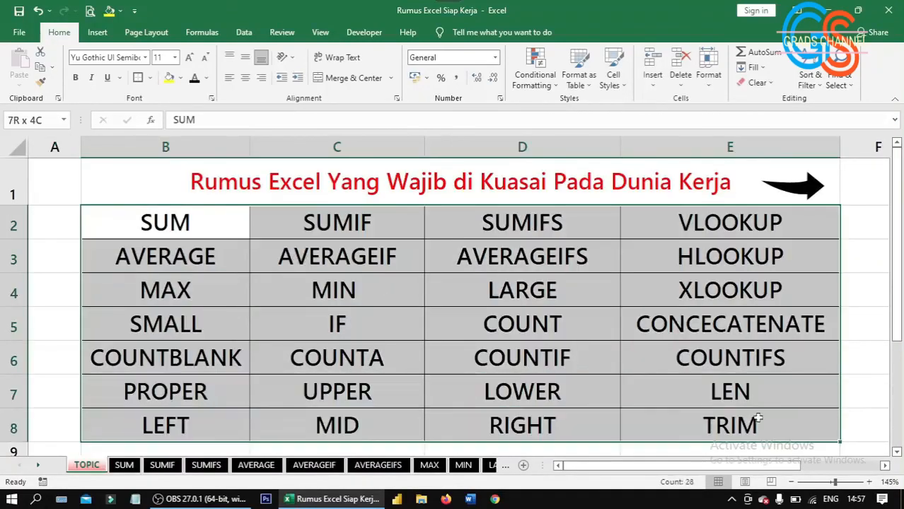
{"action": "left_click", "coordinate": [200, 226]}
{"action": "left_click_drag", "start_coordinate": [208, 223], "coordinate": [682, 418]}
{"action": "left_click", "coordinate": [201, 215]}
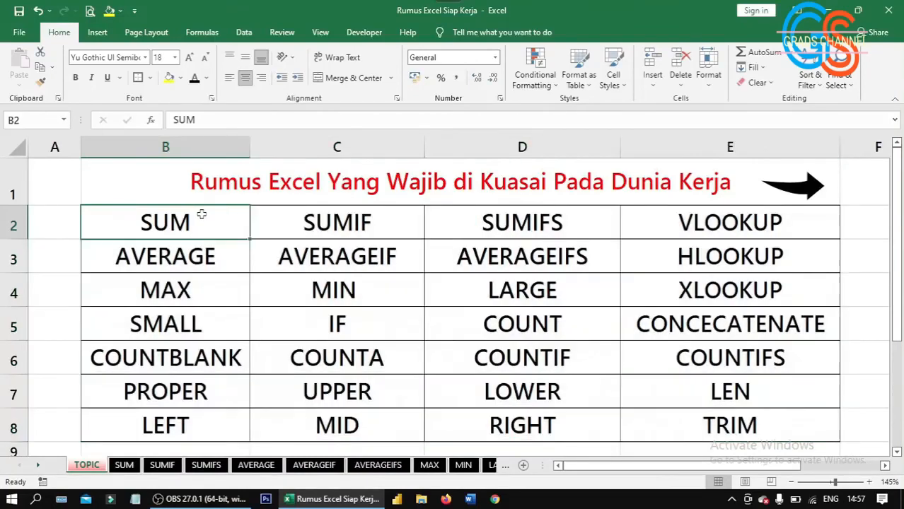